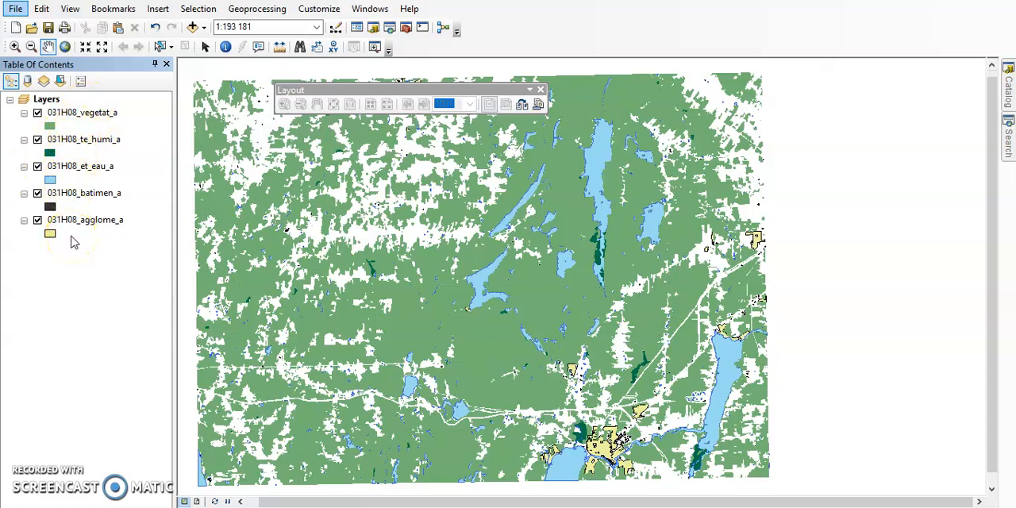
Step: Examine the attribute table of the 031H08_vegetat_a layer and close it
left_click(99, 114)
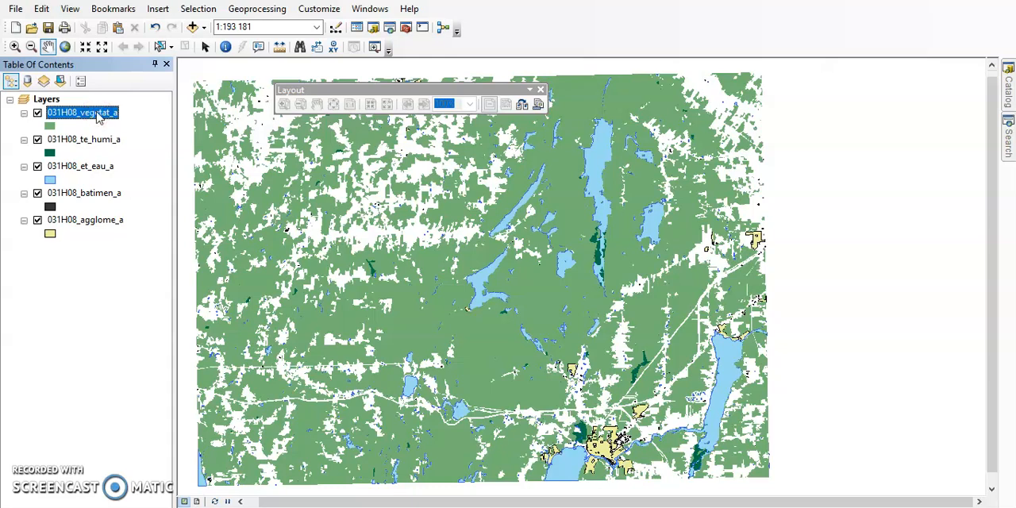
right_click(99, 116)
left_click(139, 159)
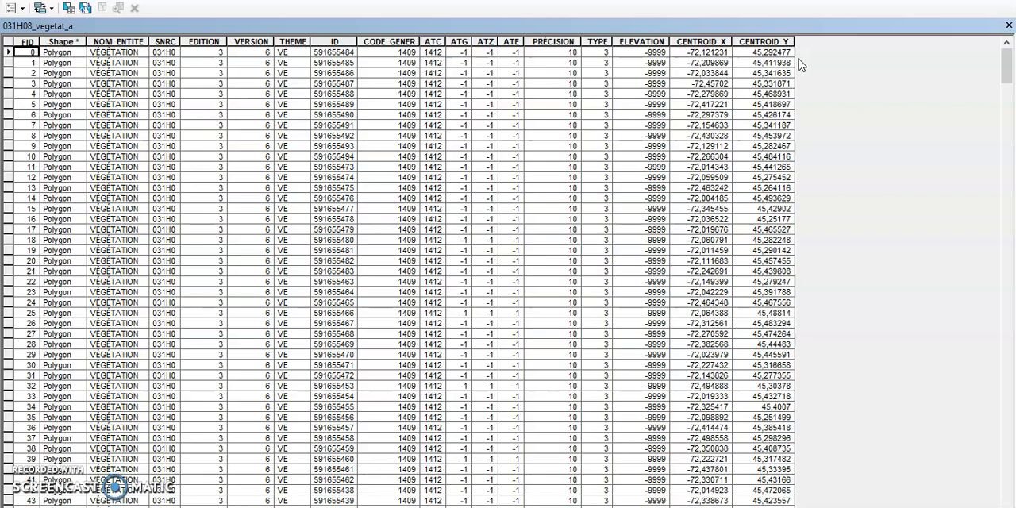
left_click(1011, 27)
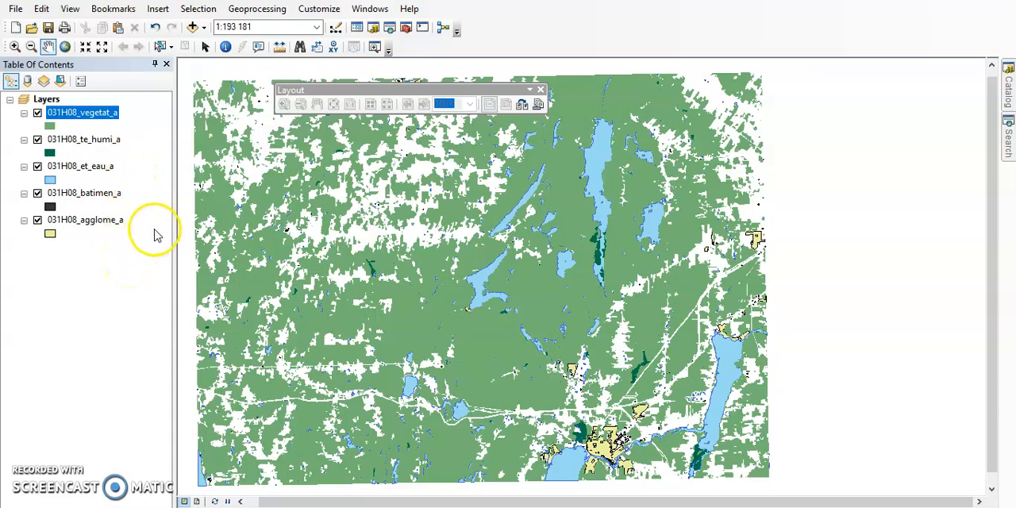
Step: Search for "Merge" and open the Merge (Data Management) tool
left_click(392, 29)
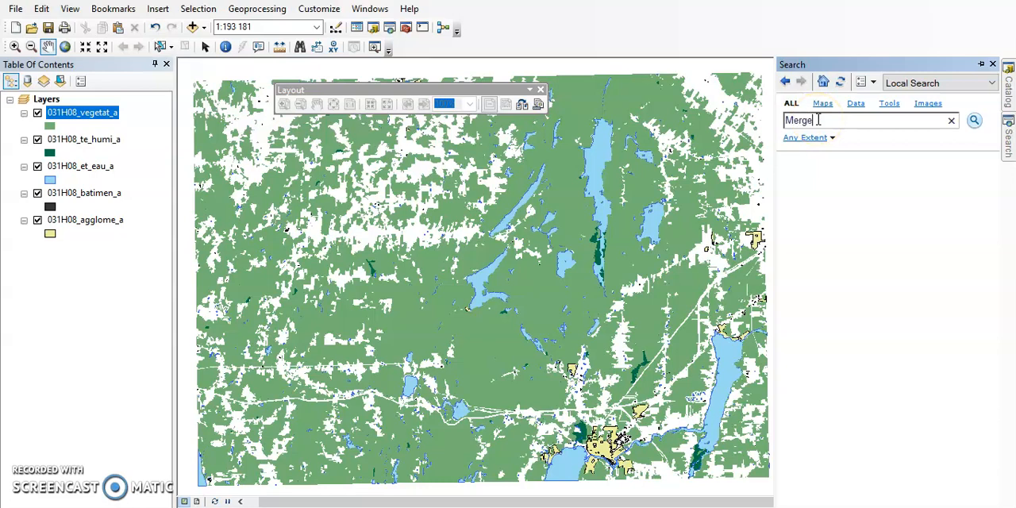
key("Return")
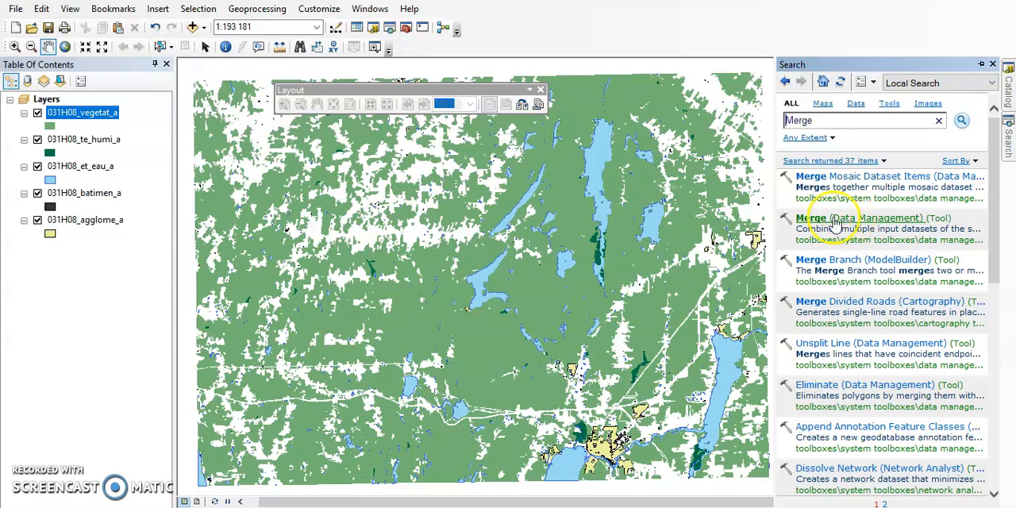
left_click(881, 225)
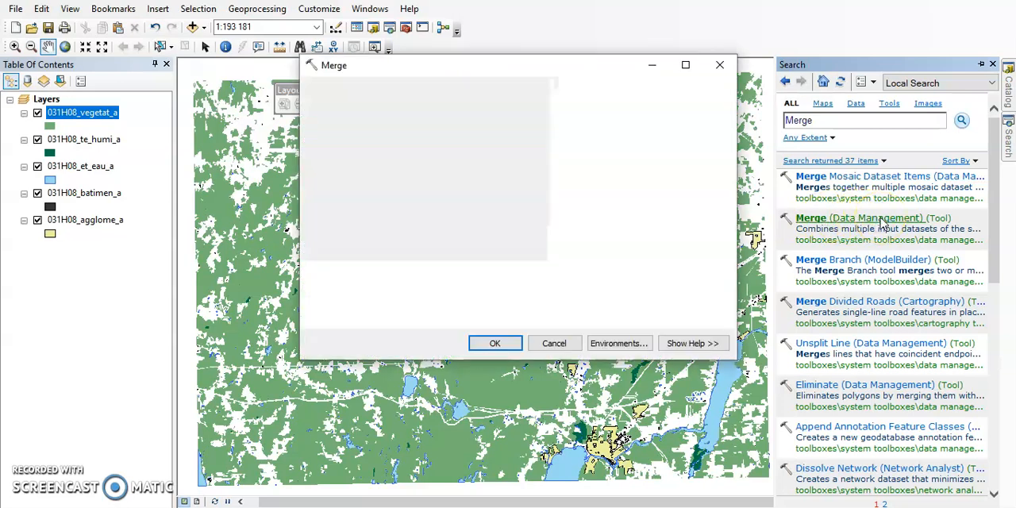
Step: Add the vegetat_a, te_humi_a, et_eau_a, batimen_a and agglome_a layers of 031H08 as the Merge input datasets
left_click(681, 109)
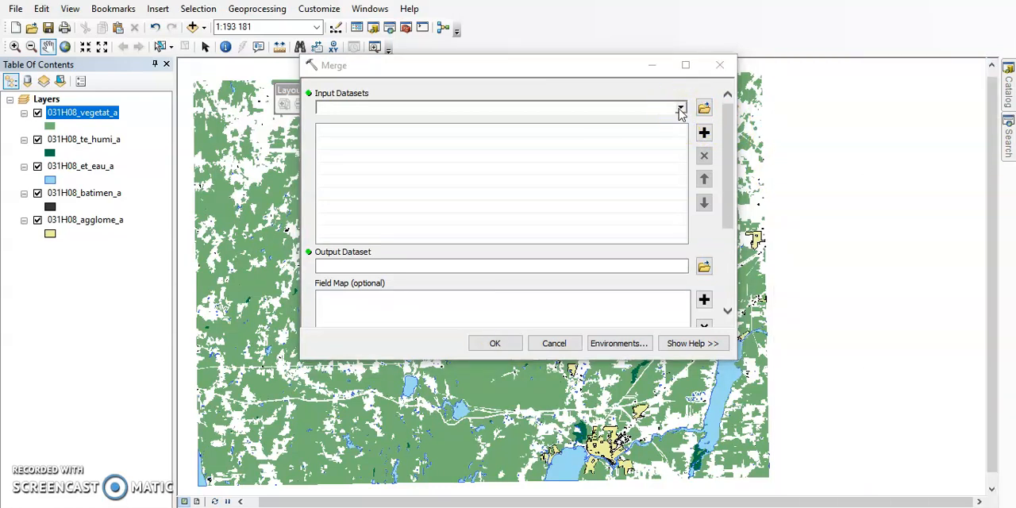
left_click(681, 109)
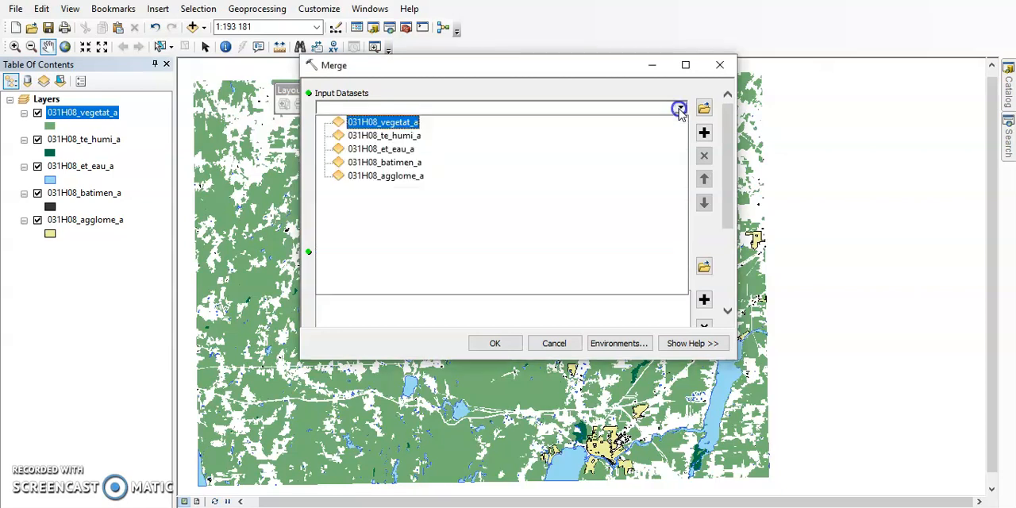
left_click(417, 122)
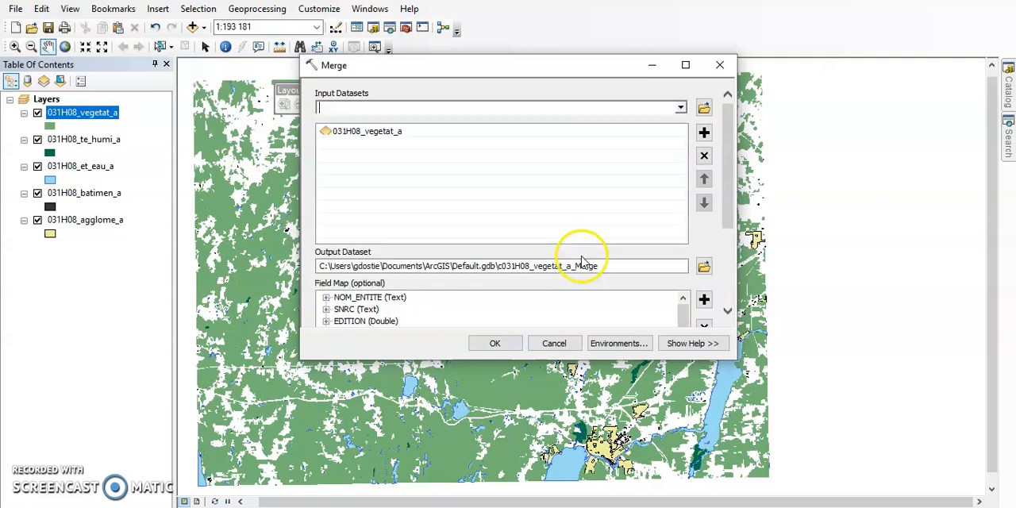
left_click(682, 110)
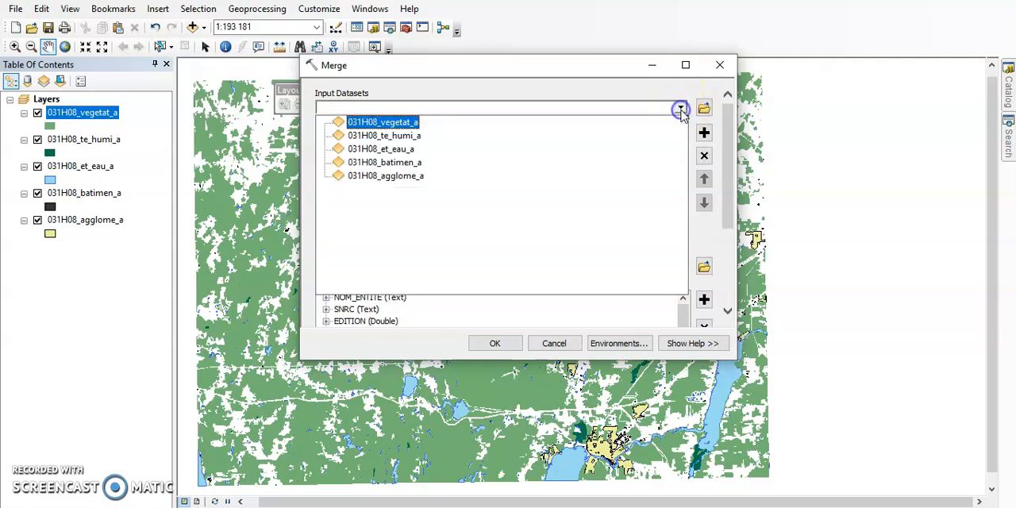
left_click(533, 137)
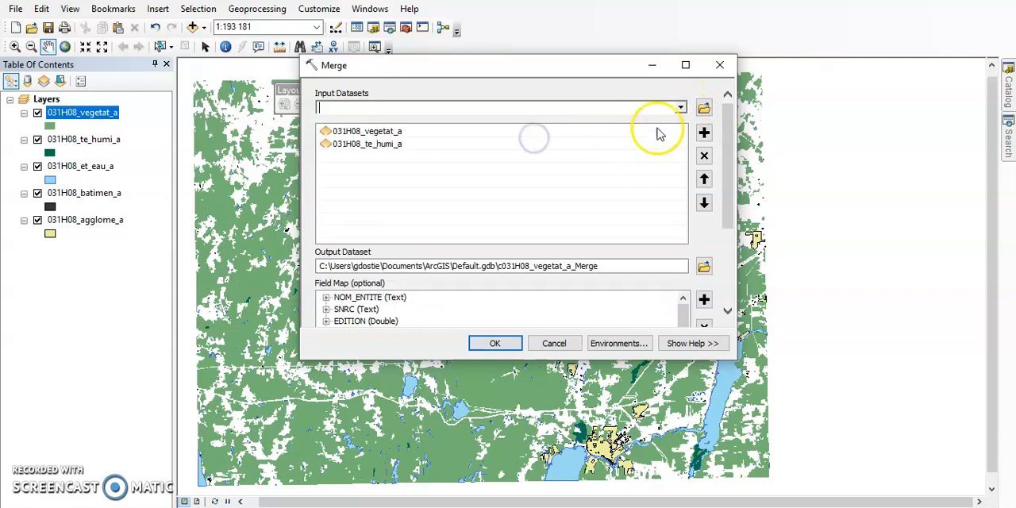
left_click(681, 107)
left_click(592, 151)
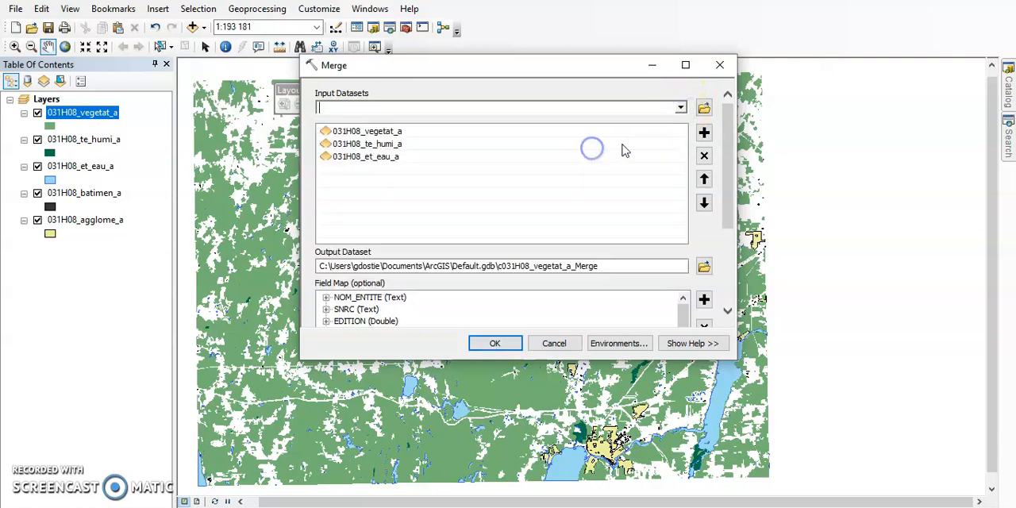
left_click(681, 108)
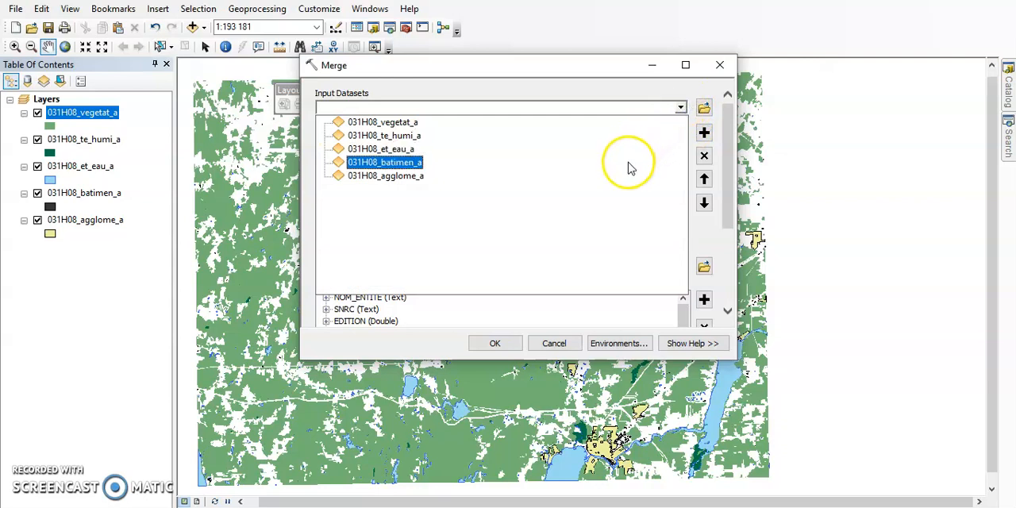
left_click(631, 163)
left_click(682, 108)
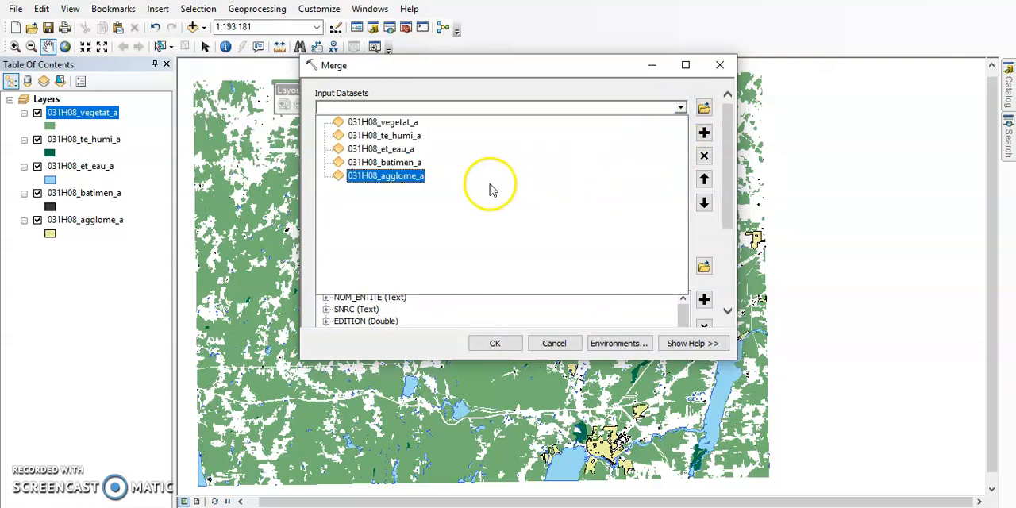
left_click(403, 178)
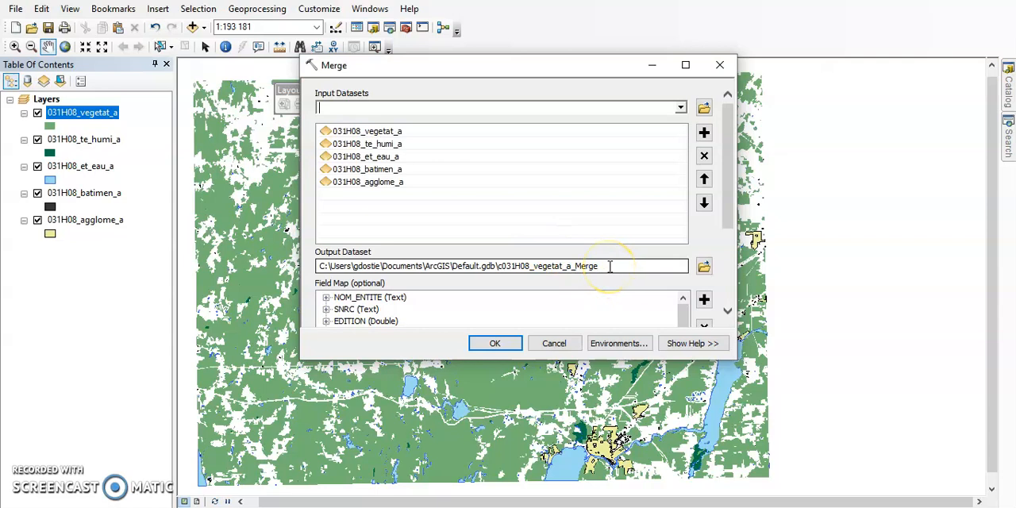
Step: Set the Merge output to a feature class named Ocuppation_sol in the Tp4\Analyses folder and run the tool
left_click(704, 266)
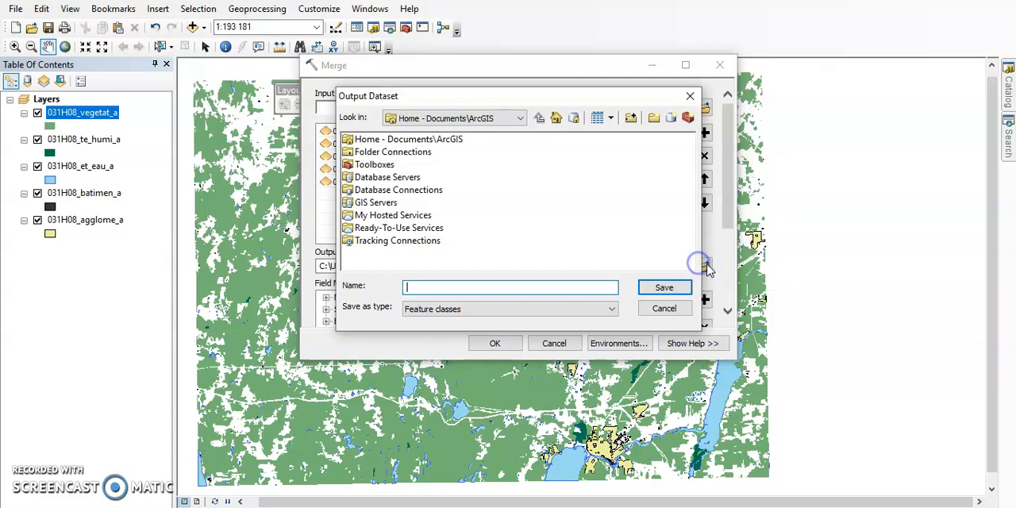
double_click(390, 155)
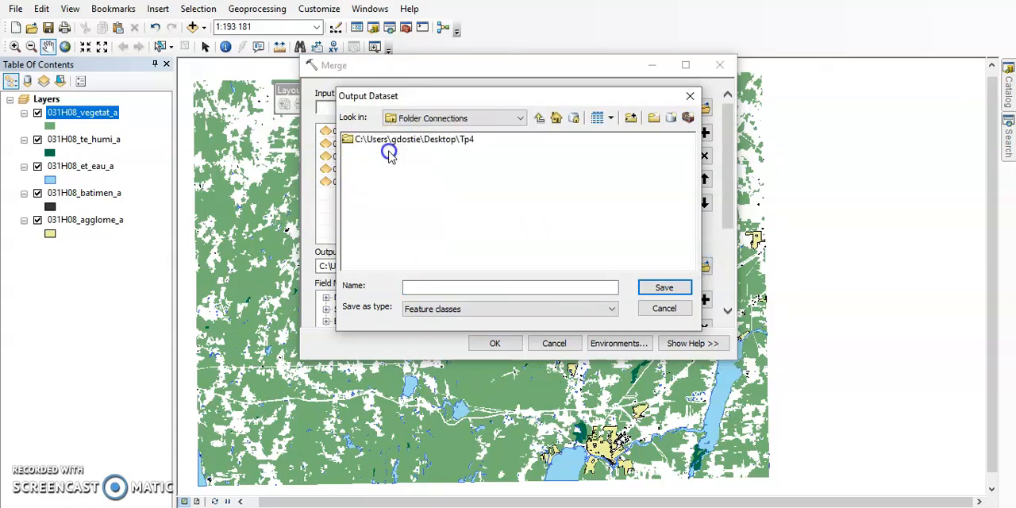
double_click(444, 144)
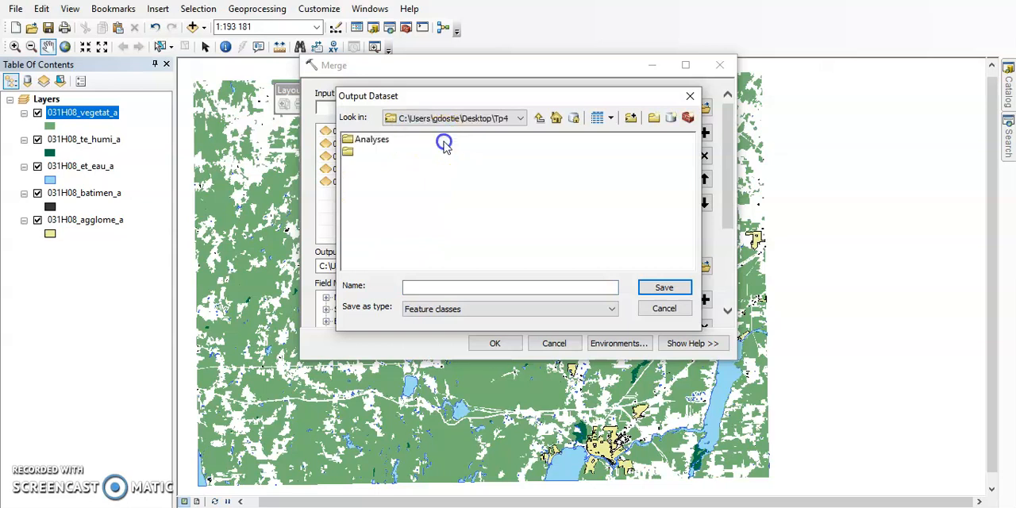
double_click(366, 140)
left_click(420, 286)
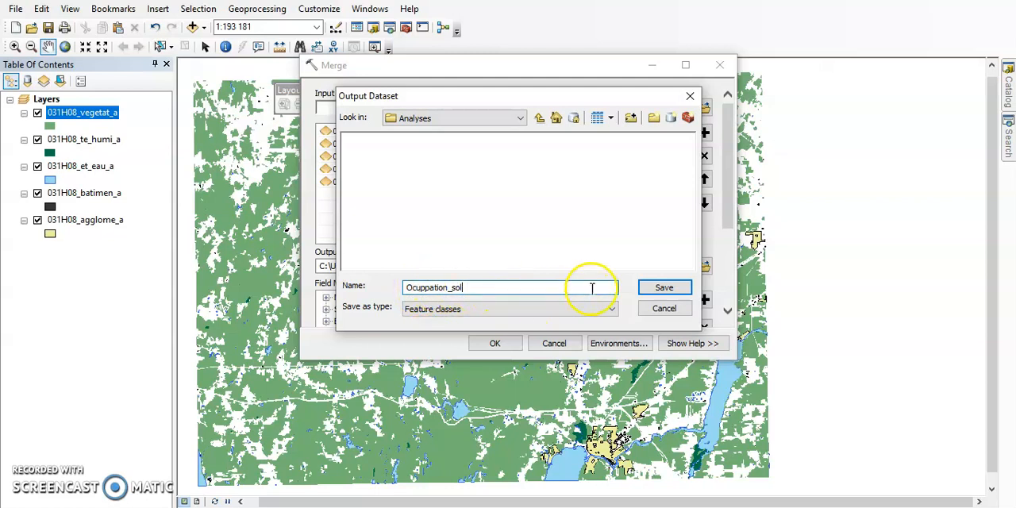
left_click(606, 309)
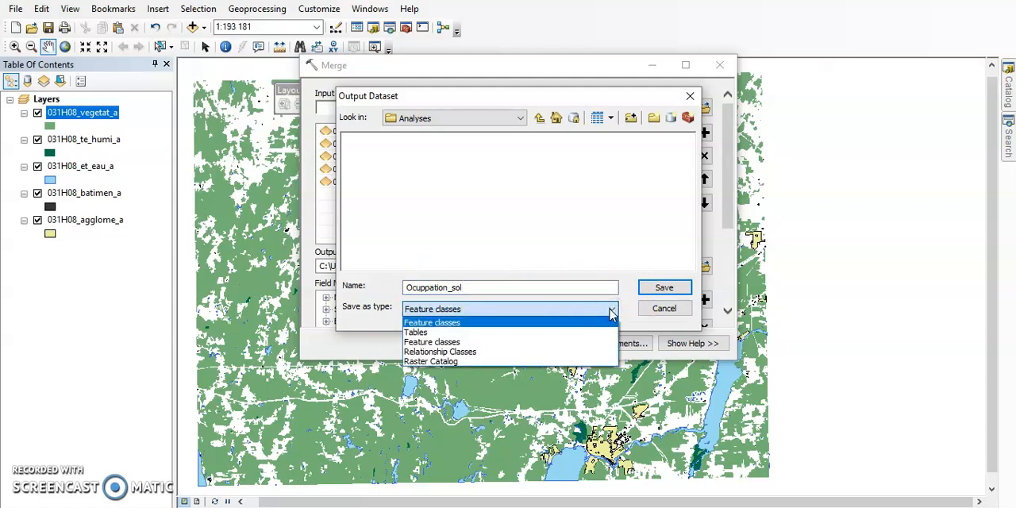
left_click(610, 309)
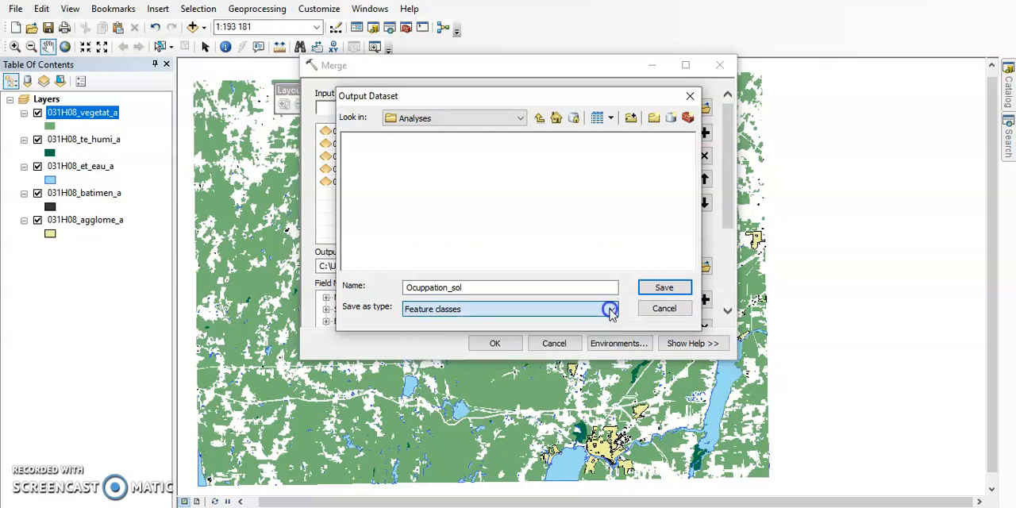
left_click(667, 288)
left_click(528, 265)
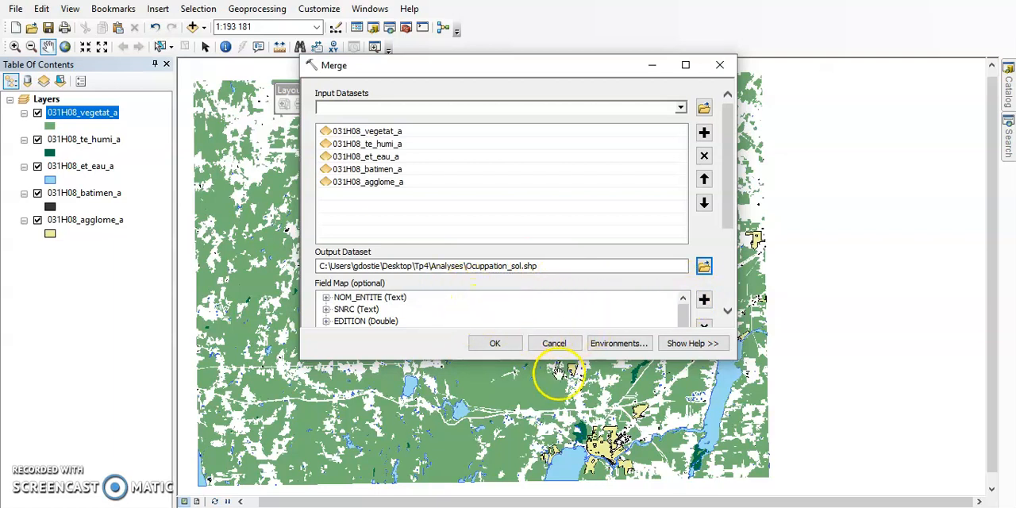
left_click(505, 343)
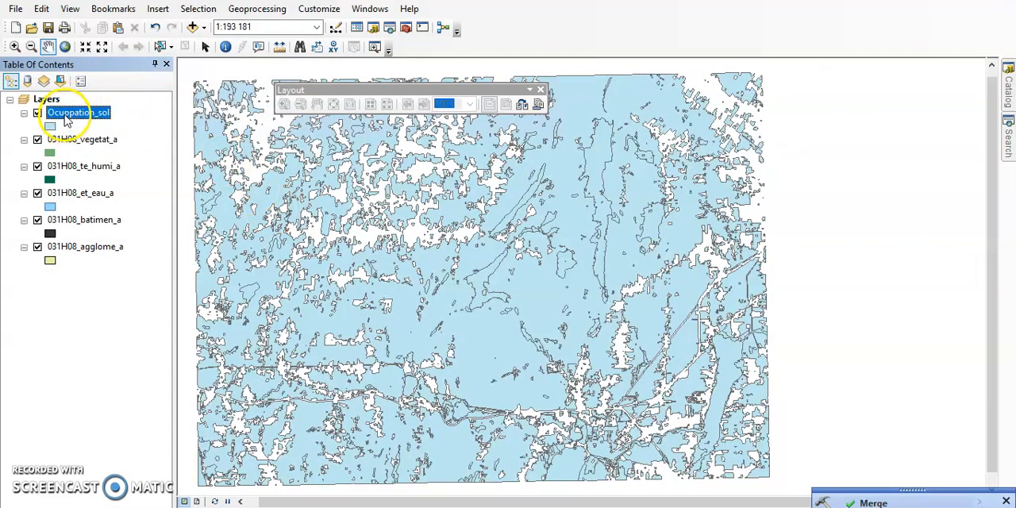
Step: Hide the five 031H08 source layers, leaving Ocuppation_sol displayed
left_click(37, 141)
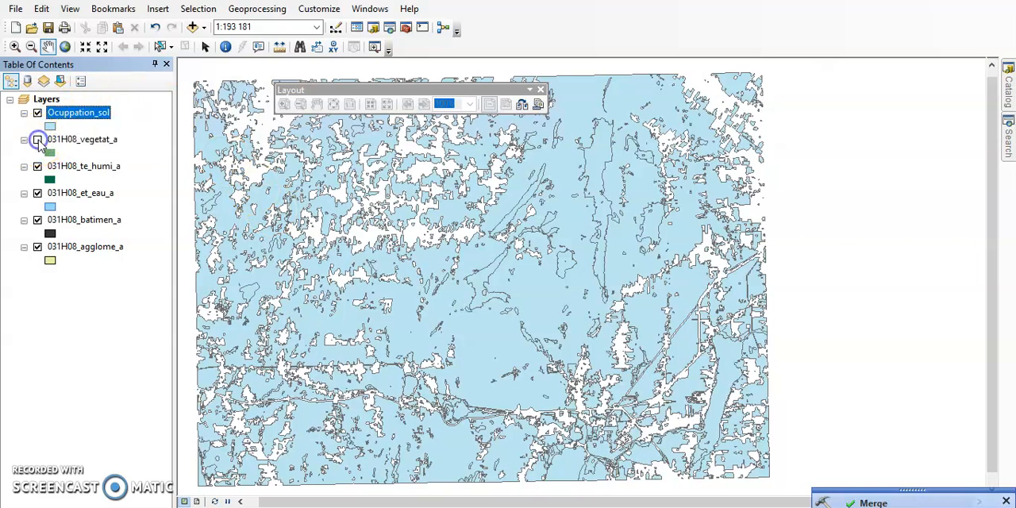
left_click(37, 167)
left_click(37, 194)
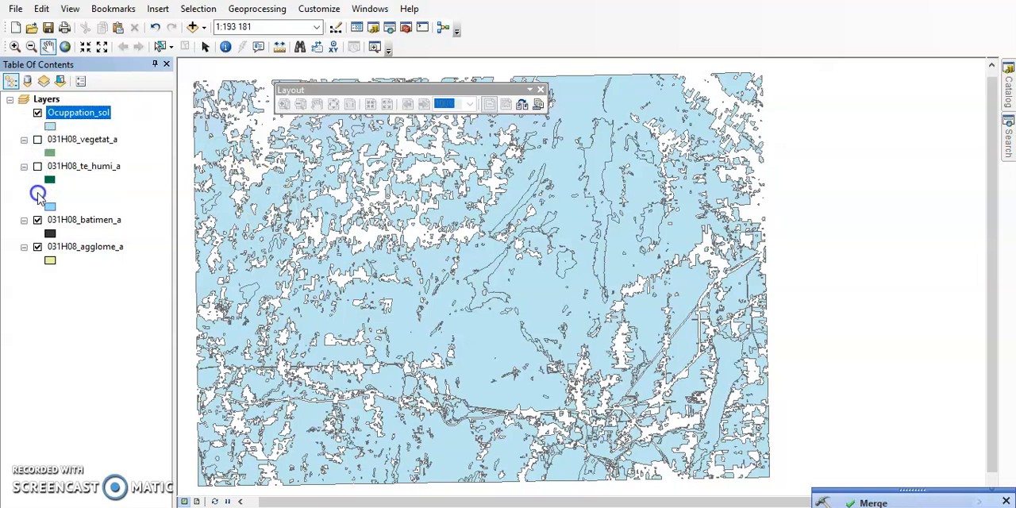
left_click(37, 220)
left_click(37, 247)
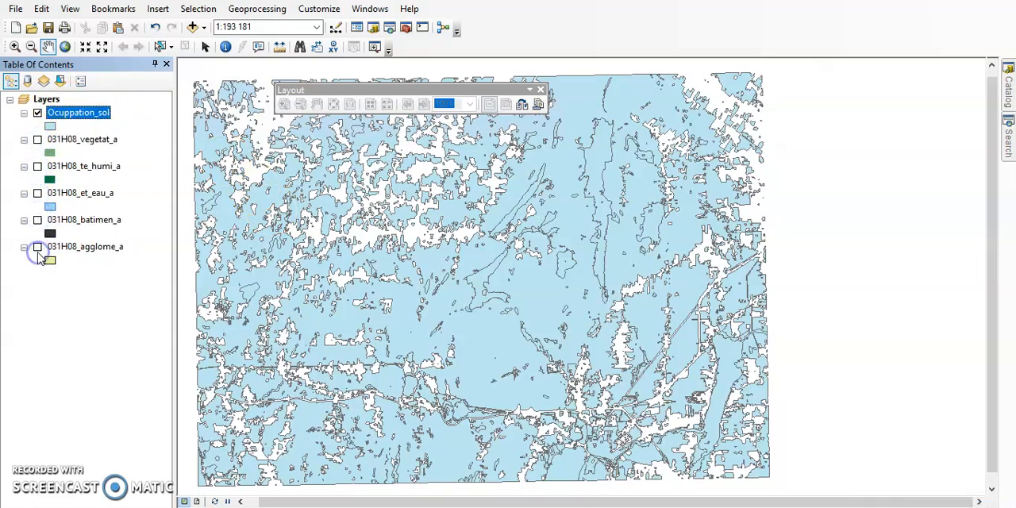
Step: Examine the NOM_ENTITE values throughout the Ocuppation_sol attribute table, and close the table
right_click(79, 116)
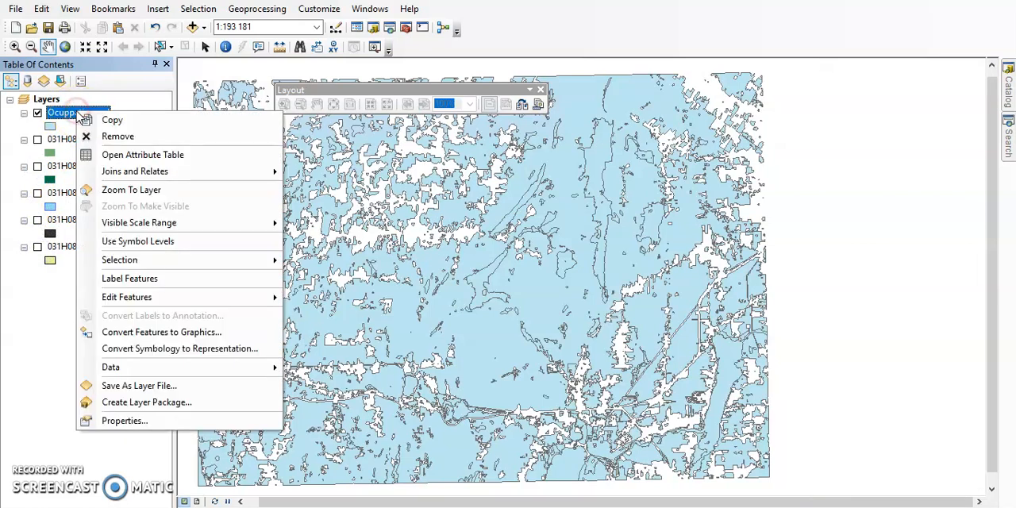
left_click(131, 156)
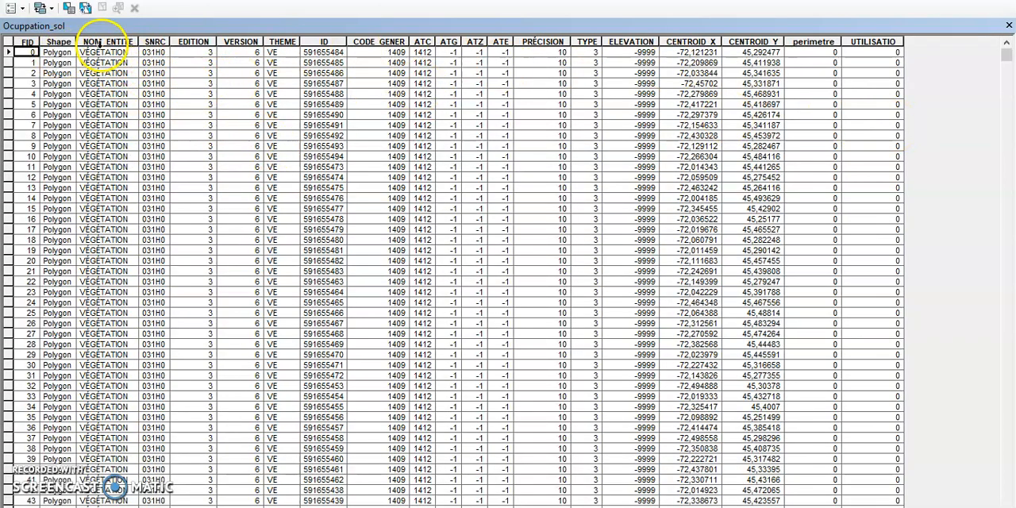
scroll(106, 320, "down", 6)
scroll(106, 320, "down", 20)
scroll(105, 320, "down", 20)
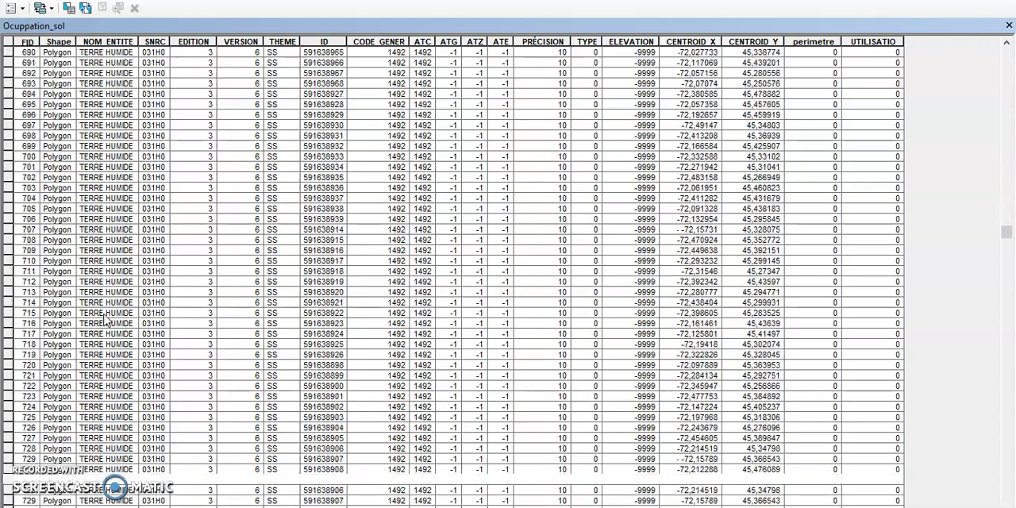
scroll(105, 320, "down", 20)
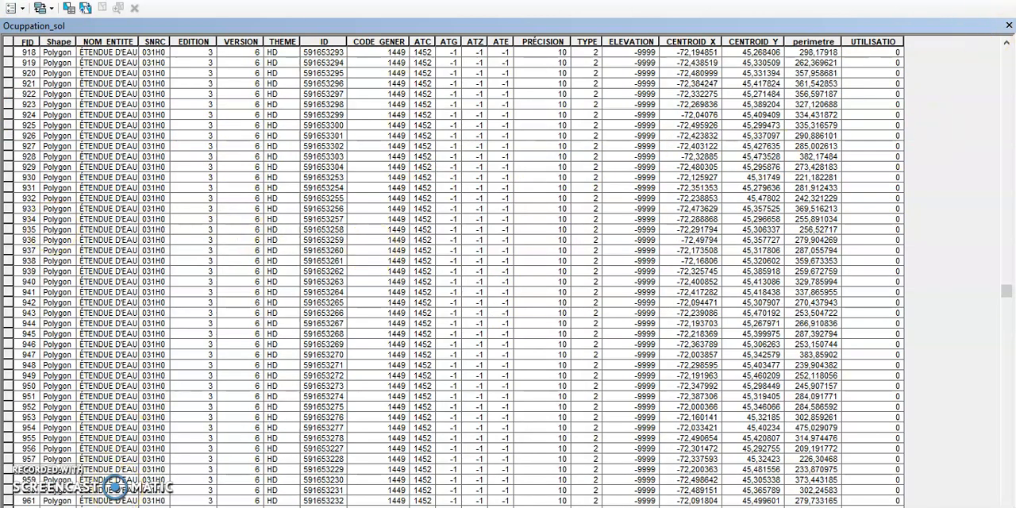
left_click(1009, 27)
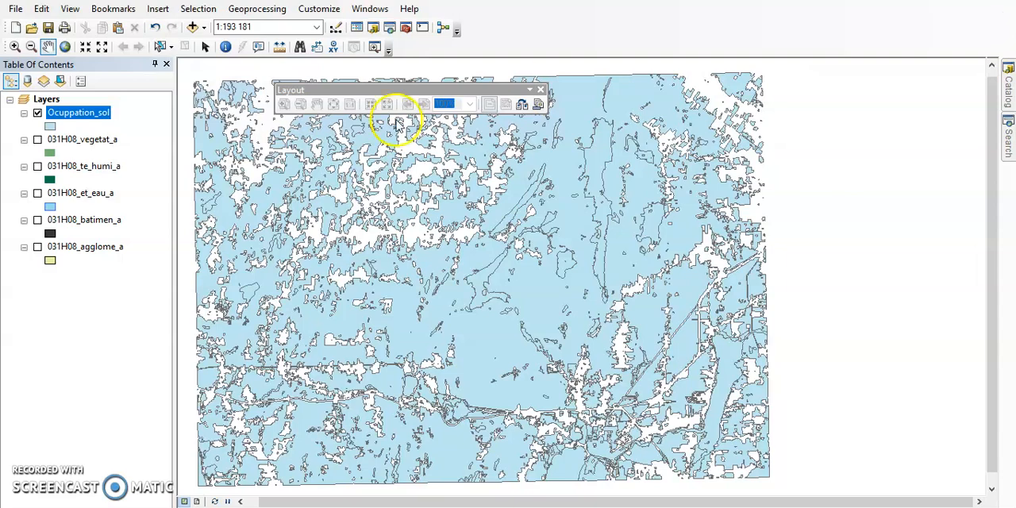